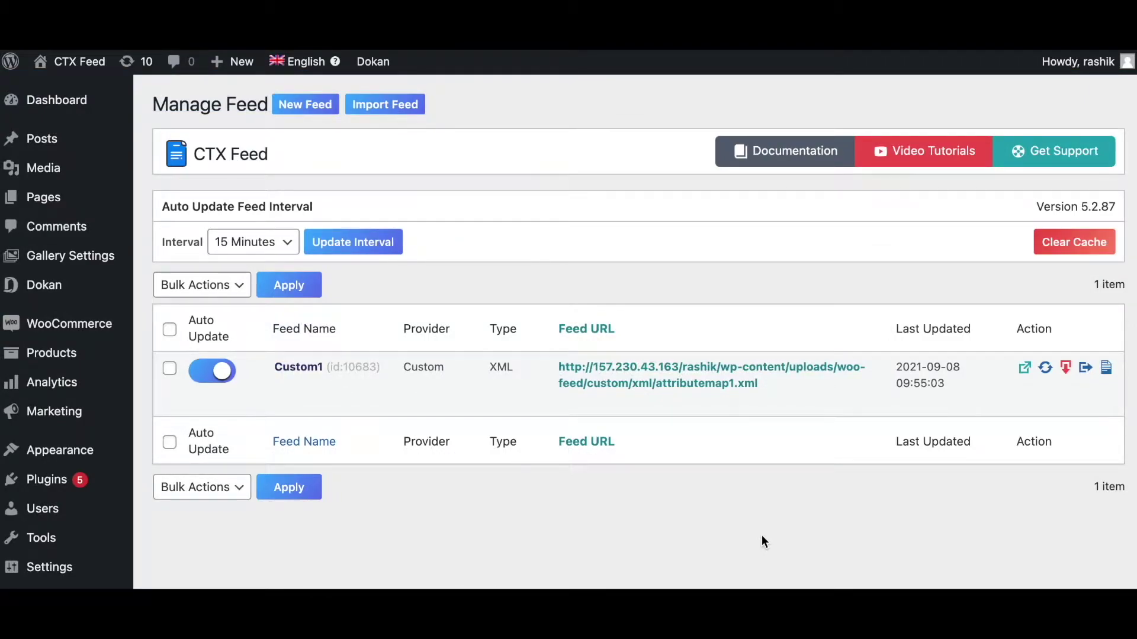
- Open the Custom1 feed's settings and scroll to its attribute mapping table
left_click(296, 369)
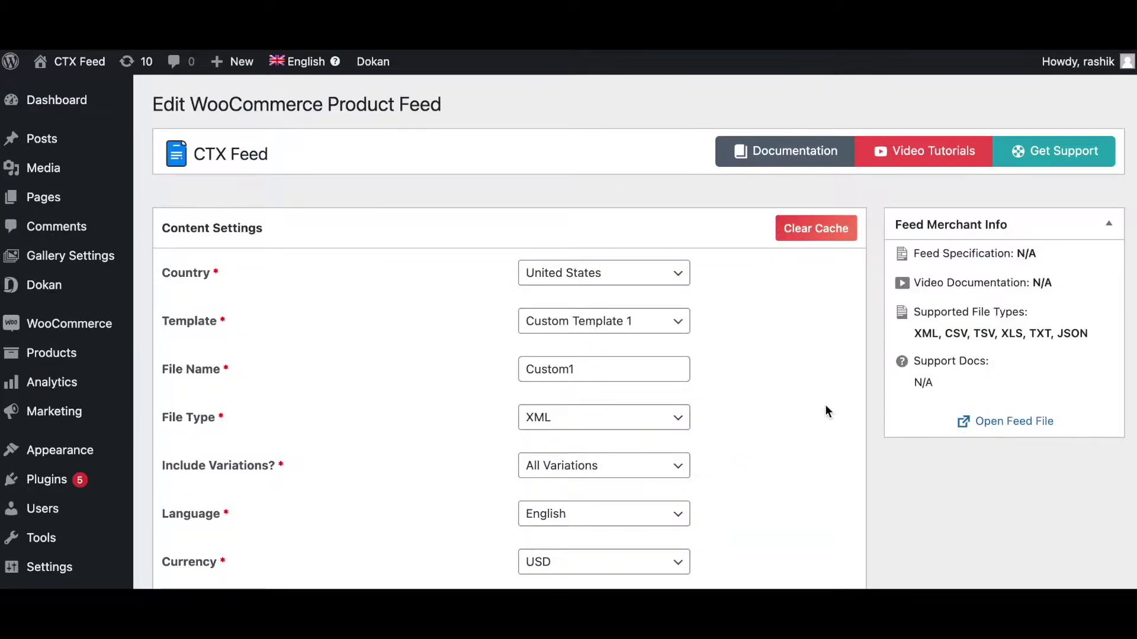
scroll(827, 411, "down", 10)
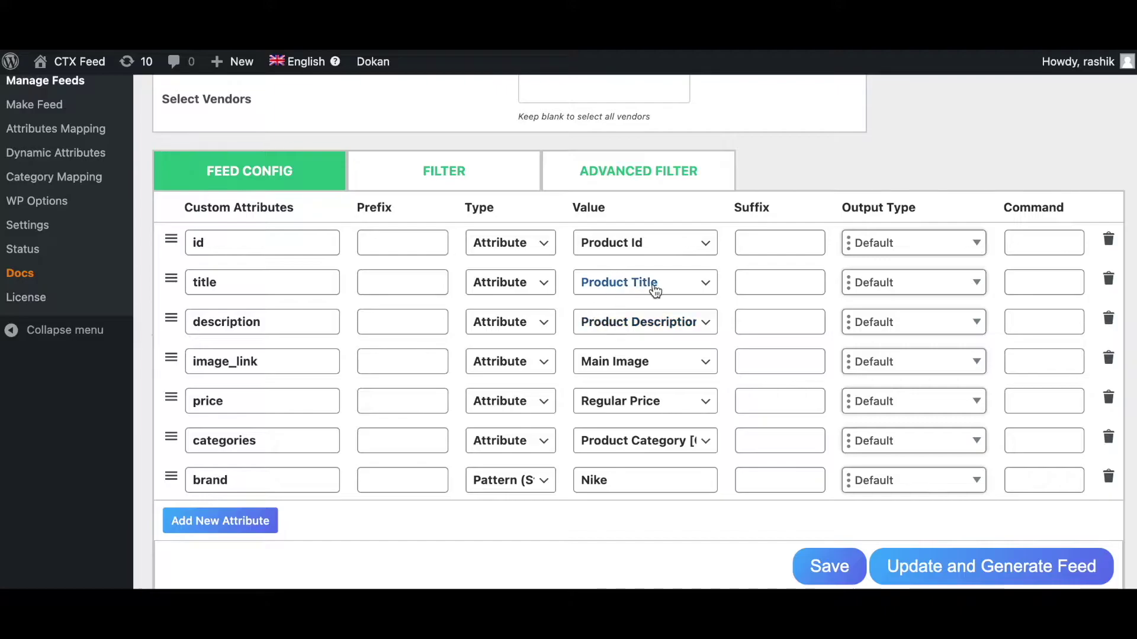
- Rename the title attribute to title_with_var_info and add a new attribute named title_without_var_info
left_click_drag(223, 282, 136, 286)
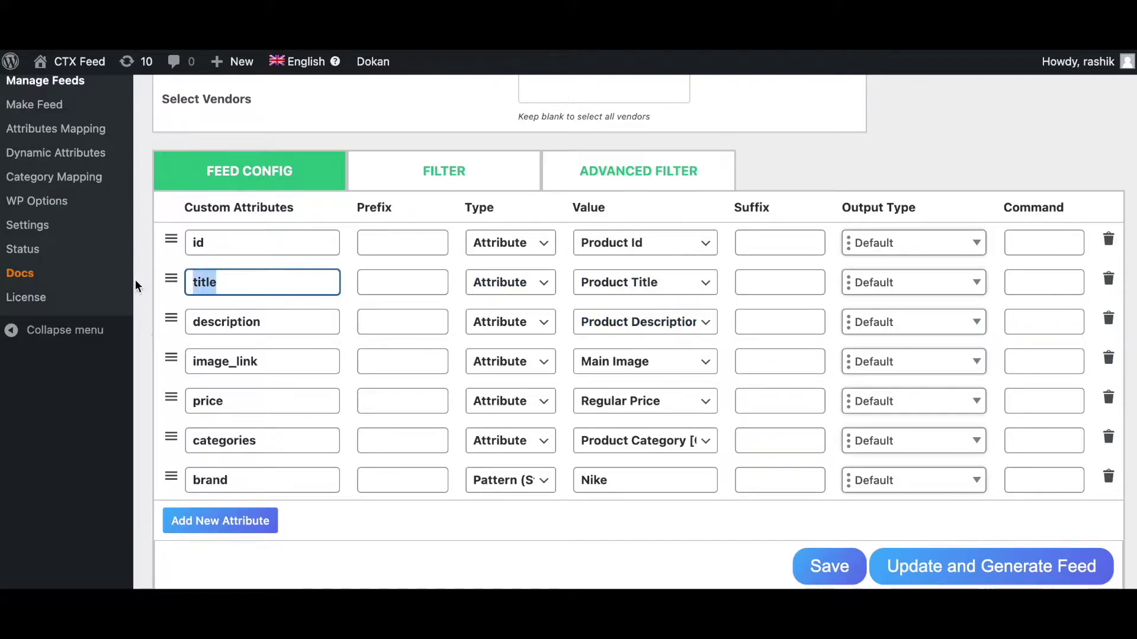
type("title_with_var_info")
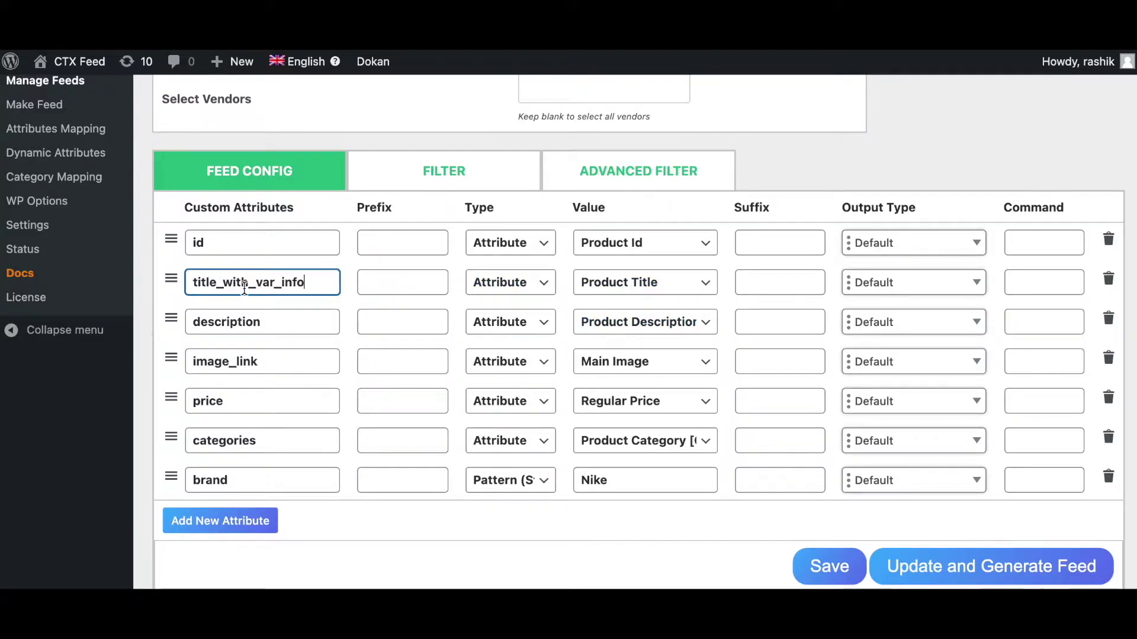
left_click(218, 524)
left_click(218, 524)
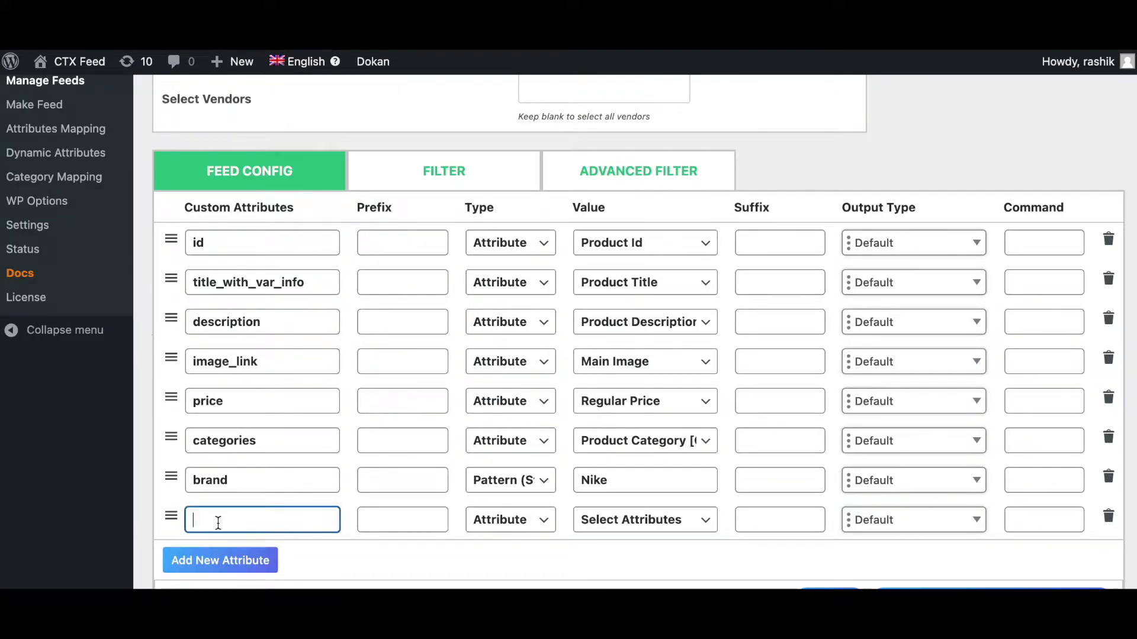
type("title_with_var_info")
left_click(247, 520)
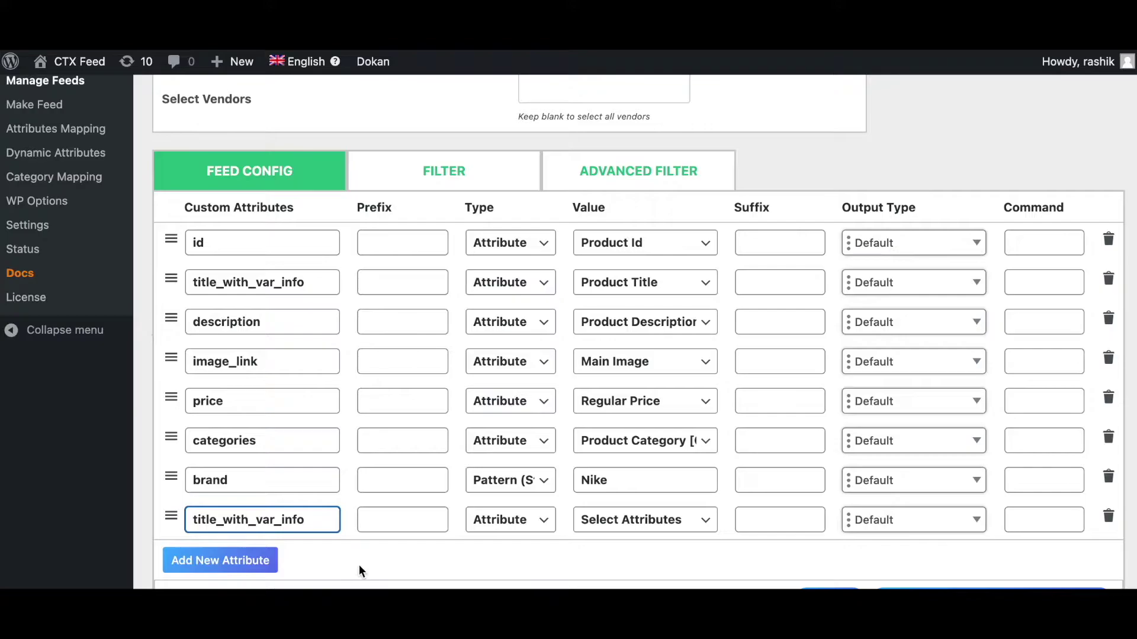
type("out")
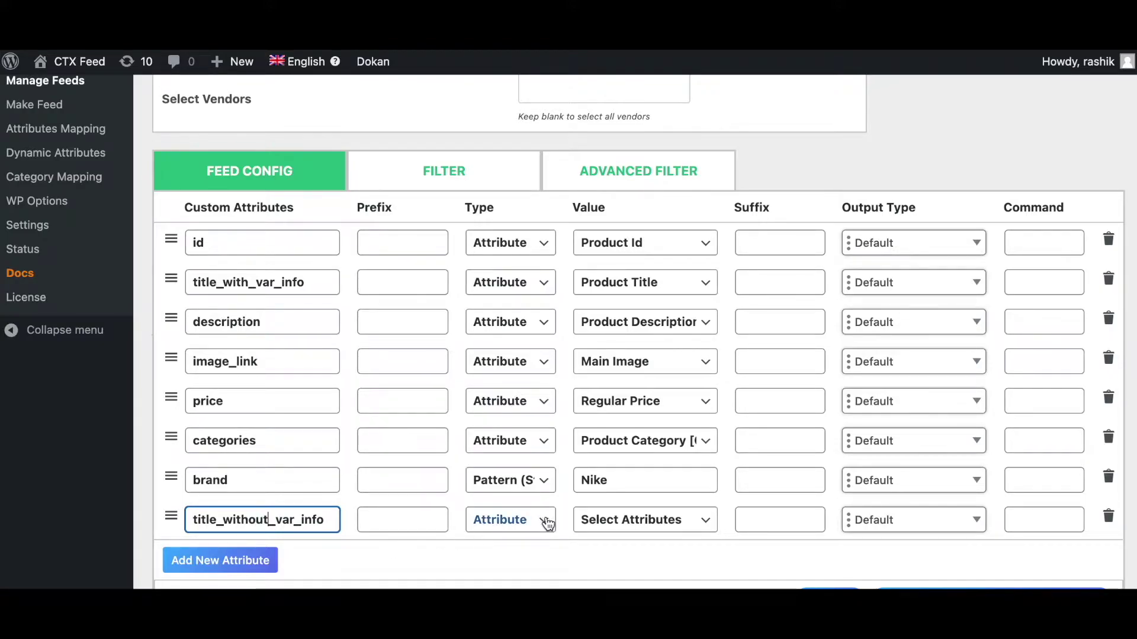
- Map title_without_var_info to Parent Title and move it to third, under title_with_var_info
left_click(644, 520)
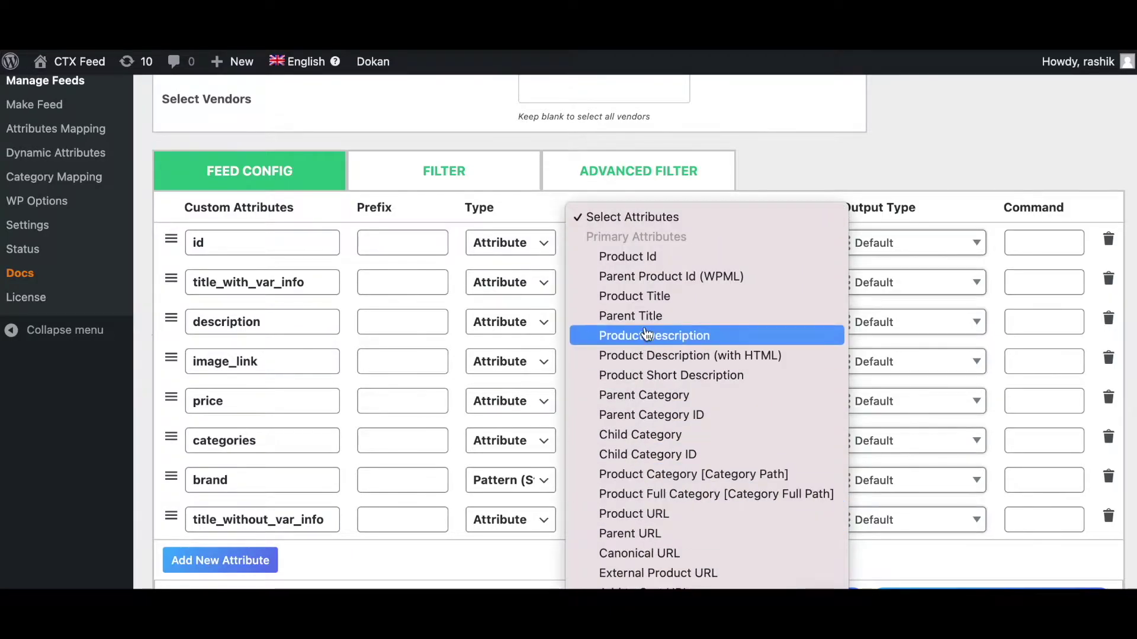
left_click(634, 316)
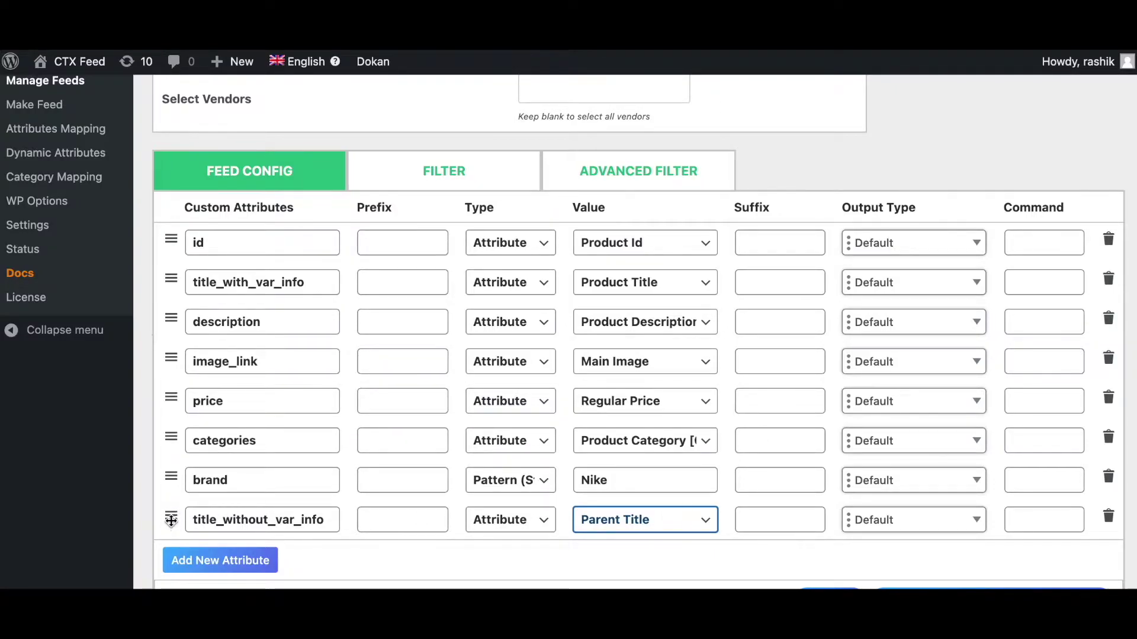
left_click_drag(171, 521, 165, 304)
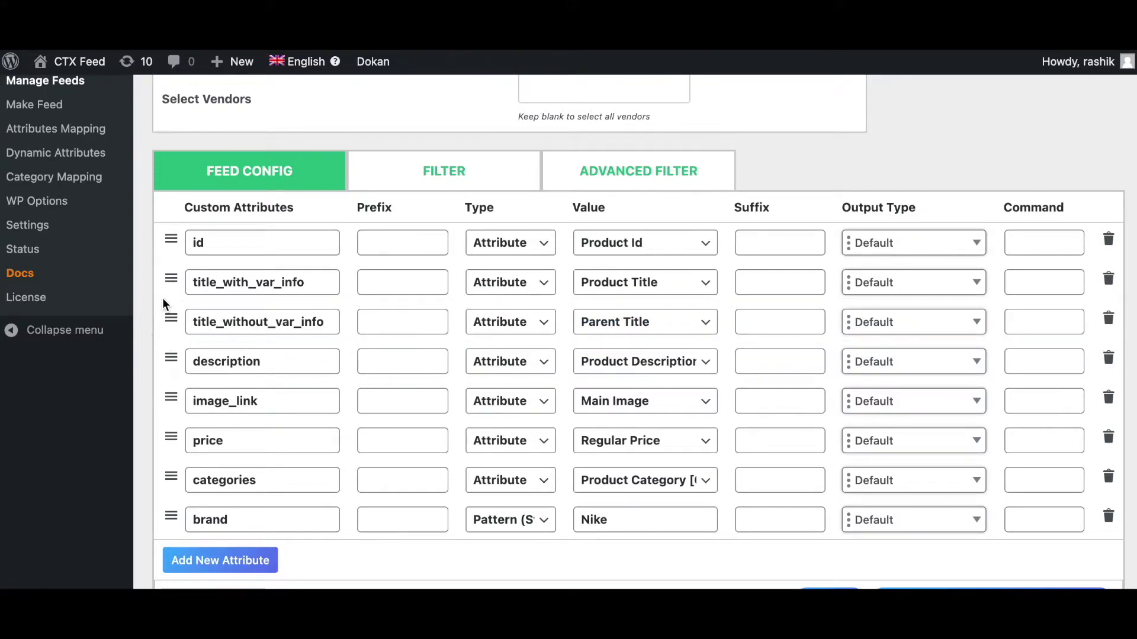
- Save the Custom1 attribute mapping with Update and Generate Feed
scroll(744, 330, "down", 1)
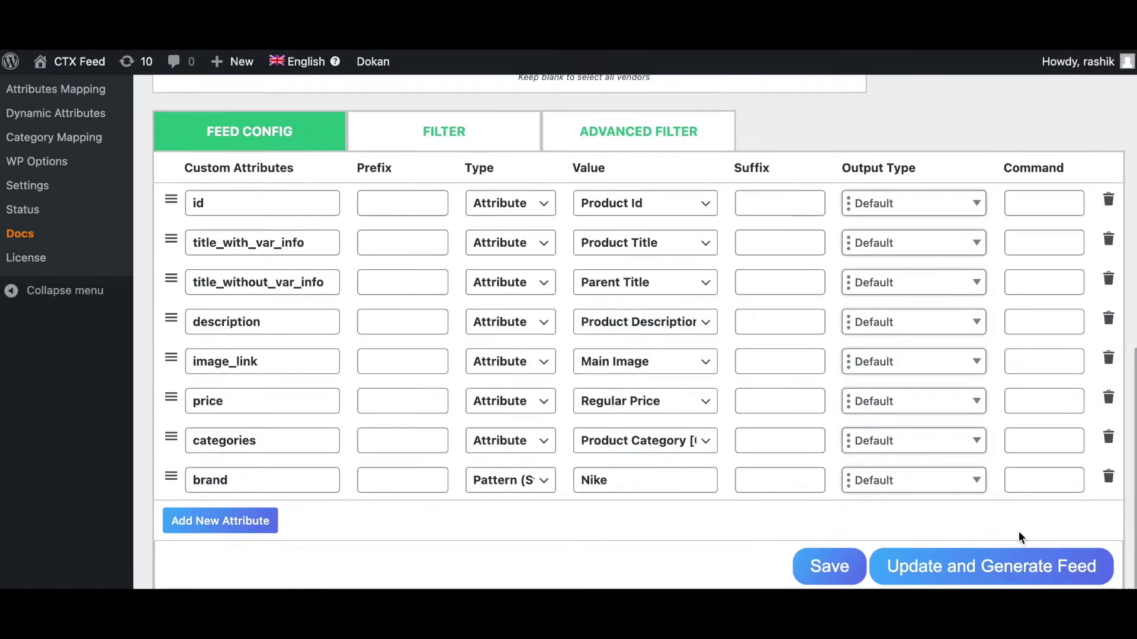
left_click(1061, 567)
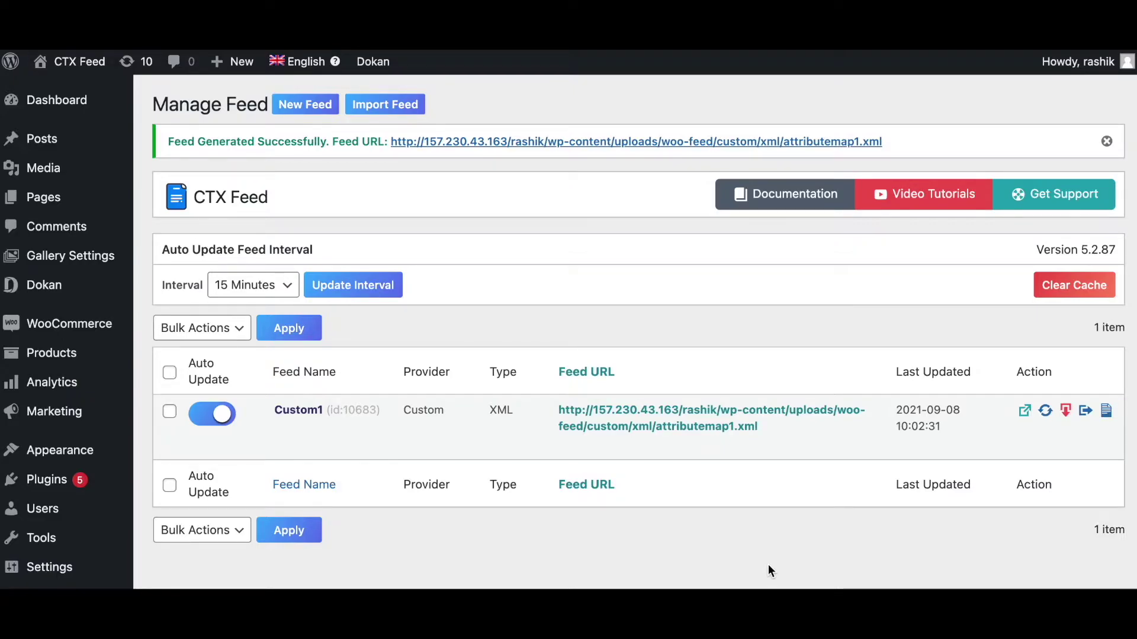
- Open the Tshirt product, review its Blue S, Green M and Red L variations, and update it
left_click(55, 357)
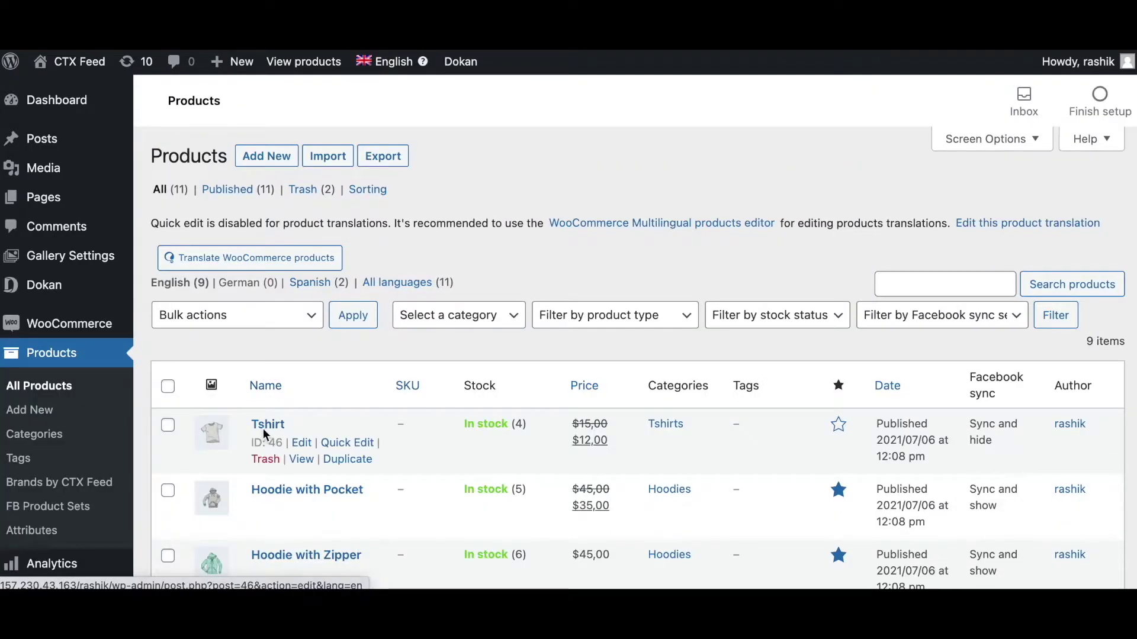
left_click(273, 432)
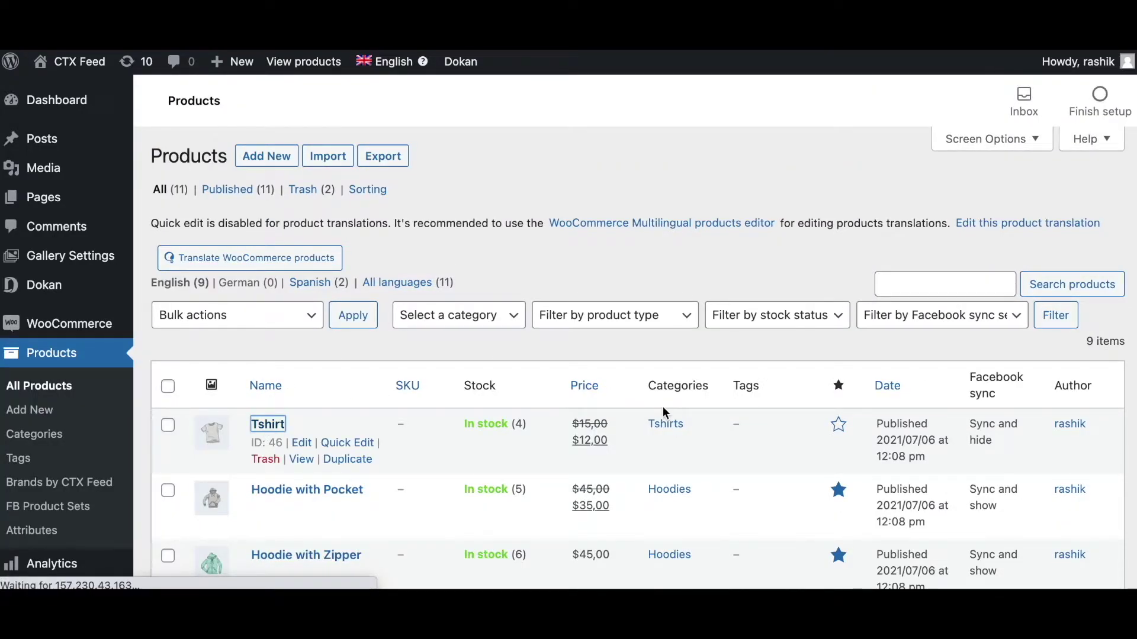
scroll(564, 474, "down", 8)
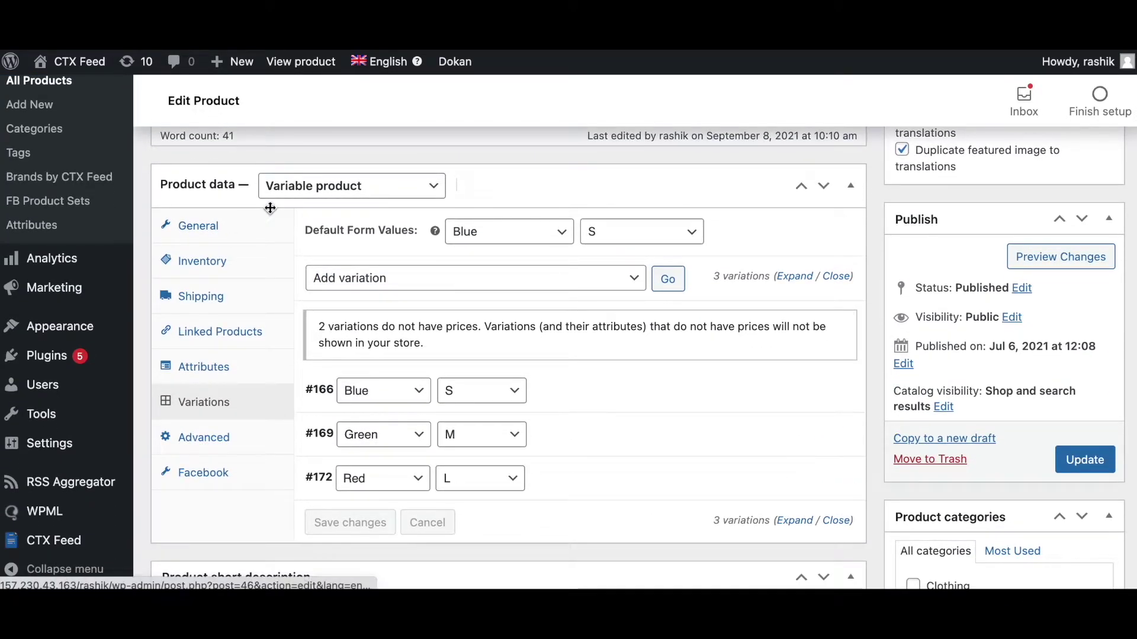
mouse_move(343, 406)
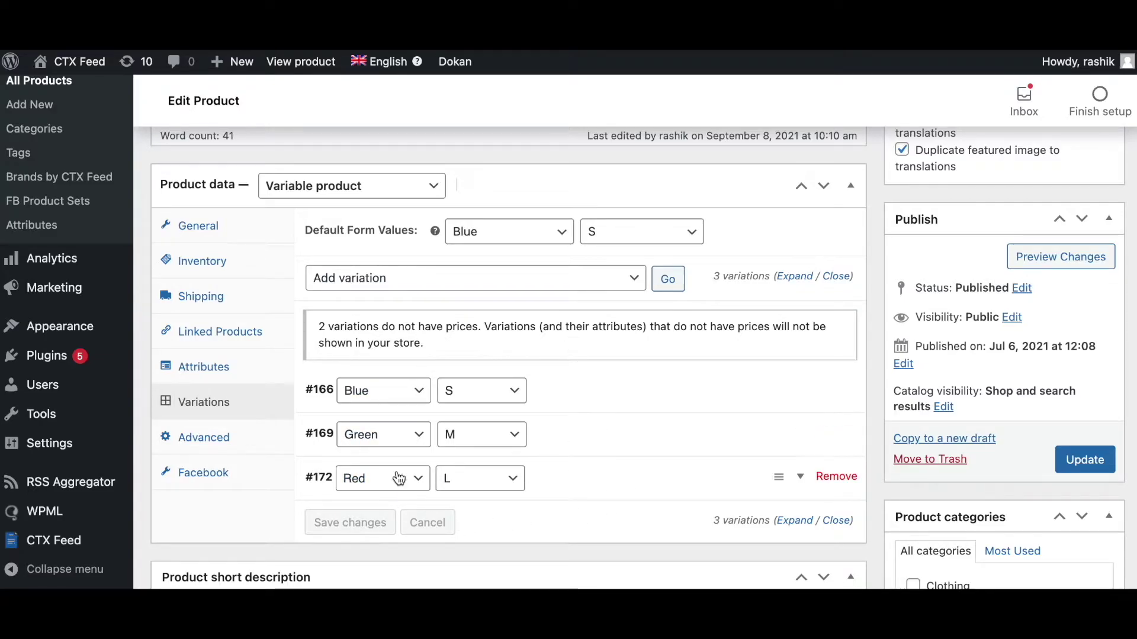
left_click(1096, 463)
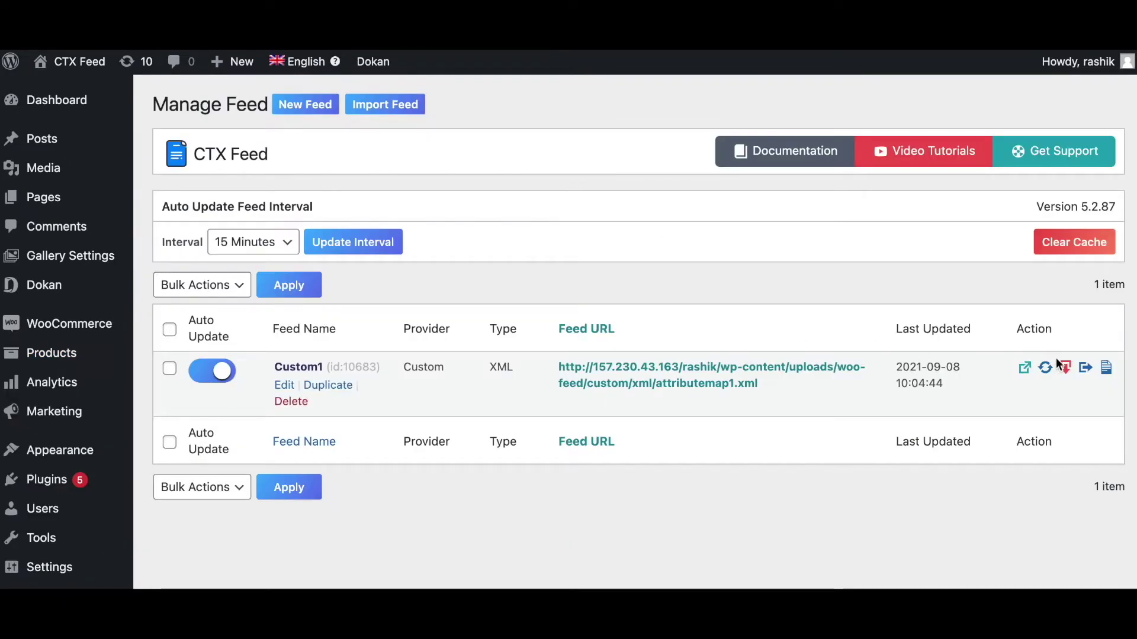
- Regenerate the Custom1 feed from Manage Feeds and view its XML output
left_click(1047, 367)
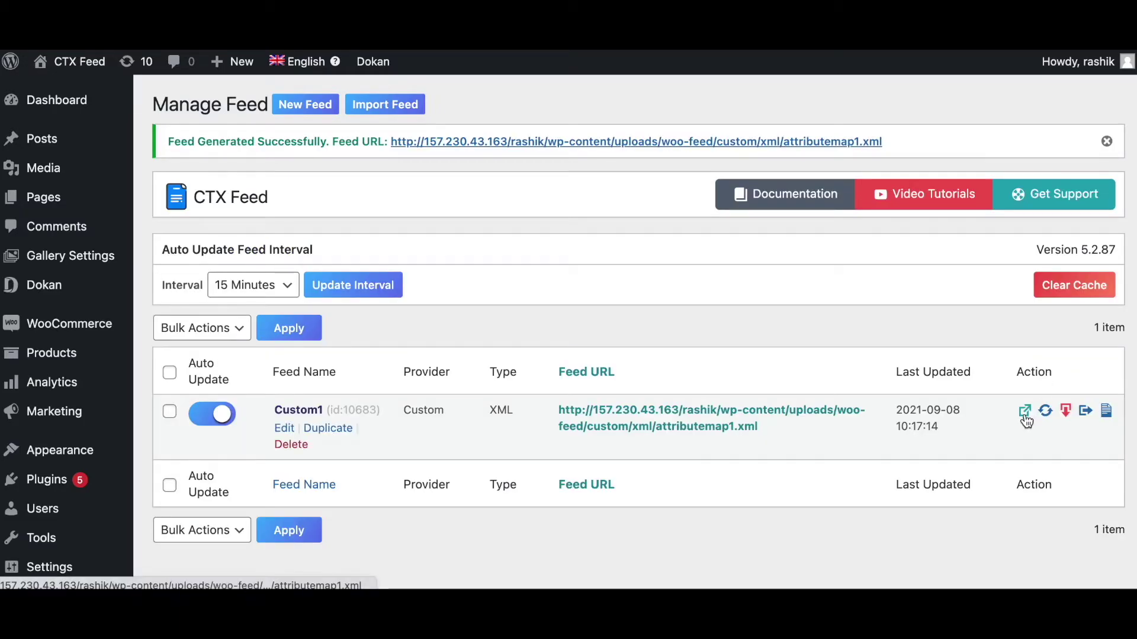
left_click(1025, 414)
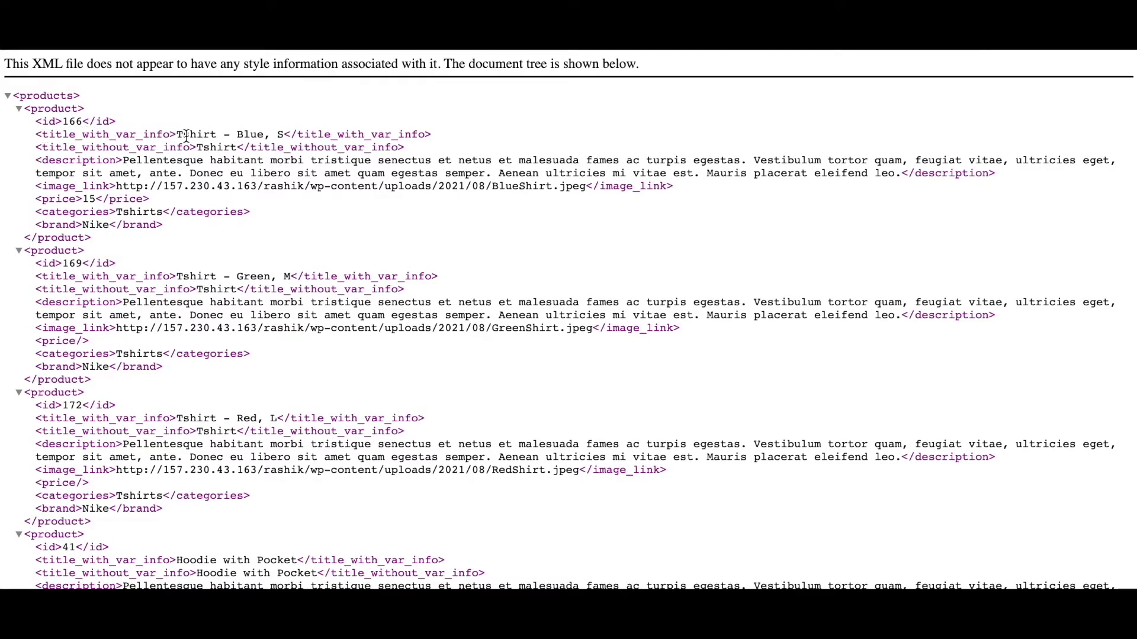
- Compare the first variation's title Tshirt - Blue, S with its parent title Tshirt
left_click_drag(178, 135, 218, 129)
double_click(243, 133)
left_click(243, 134)
left_click_drag(237, 134, 257, 129)
left_click_drag(196, 147, 238, 151)
left_click(278, 228)
- Highlight Tshirt - Green, M and the plain Tshirt parent titles of the second and third products
left_click_drag(176, 277, 299, 276)
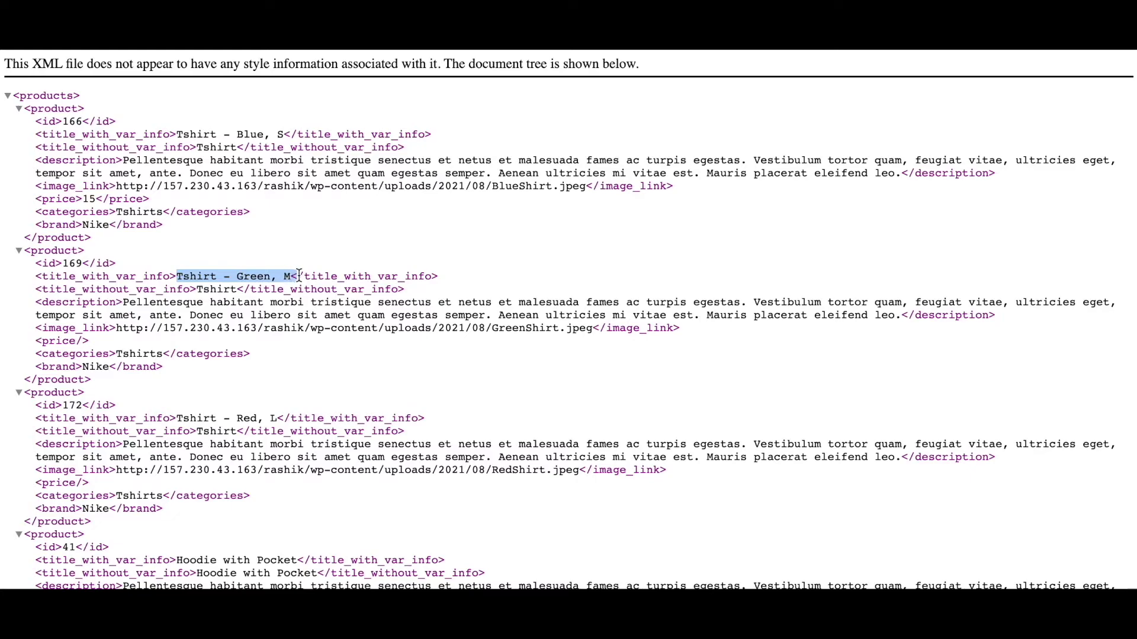
triple_click(221, 289)
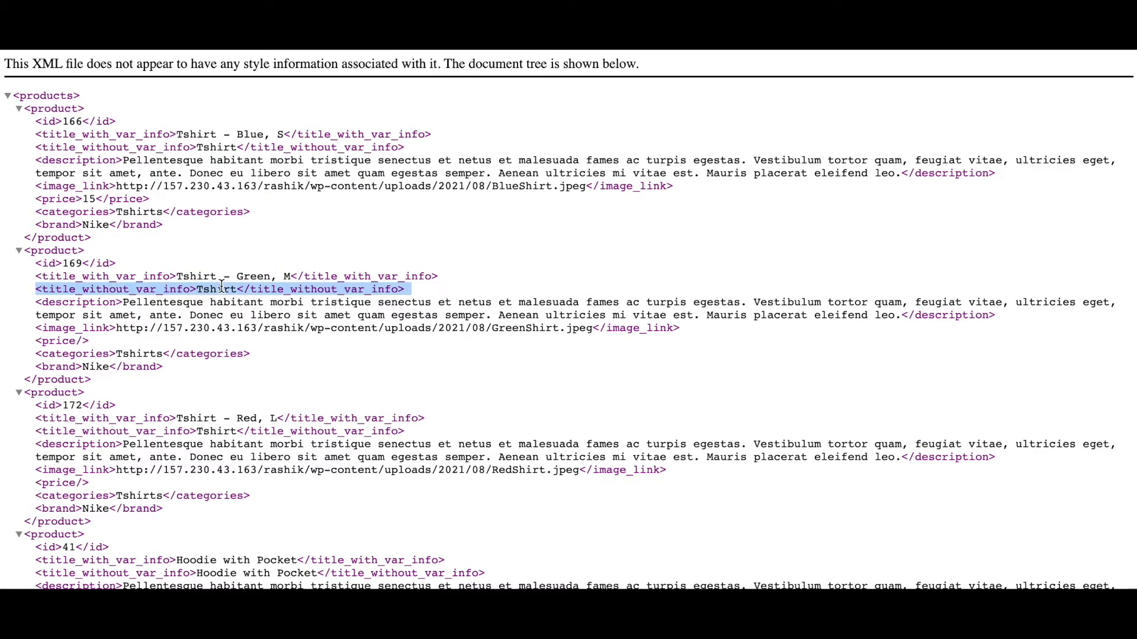
double_click(221, 289)
left_click_drag(190, 431, 280, 419)
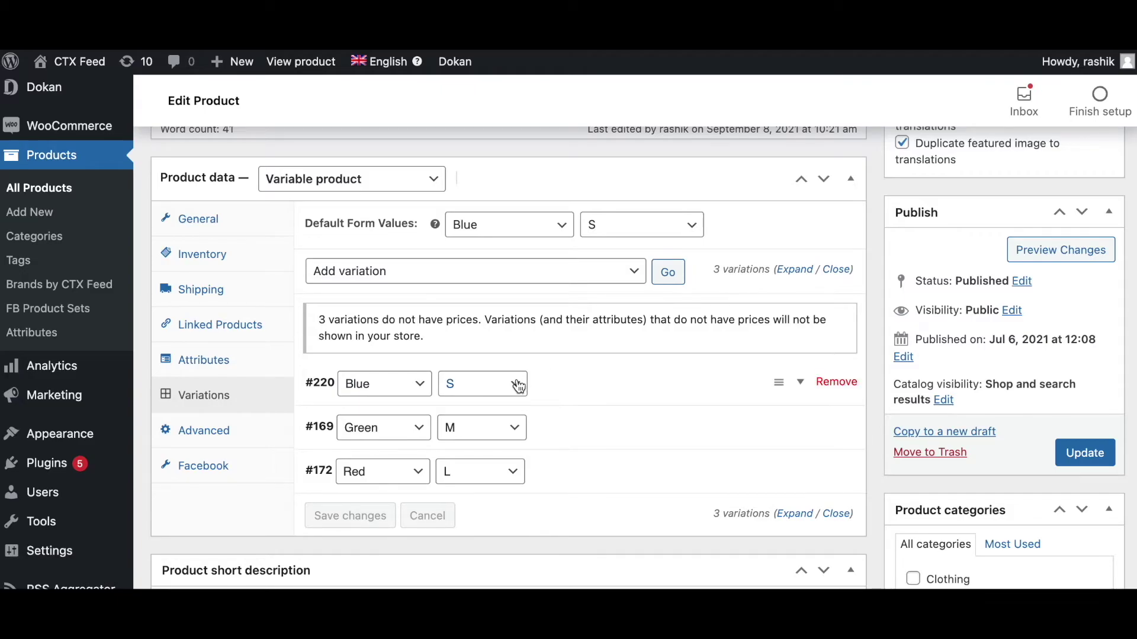
- Set variation #220's size to Any Size, update Tshirt, and regenerate the Custom1 feed
left_click(519, 387)
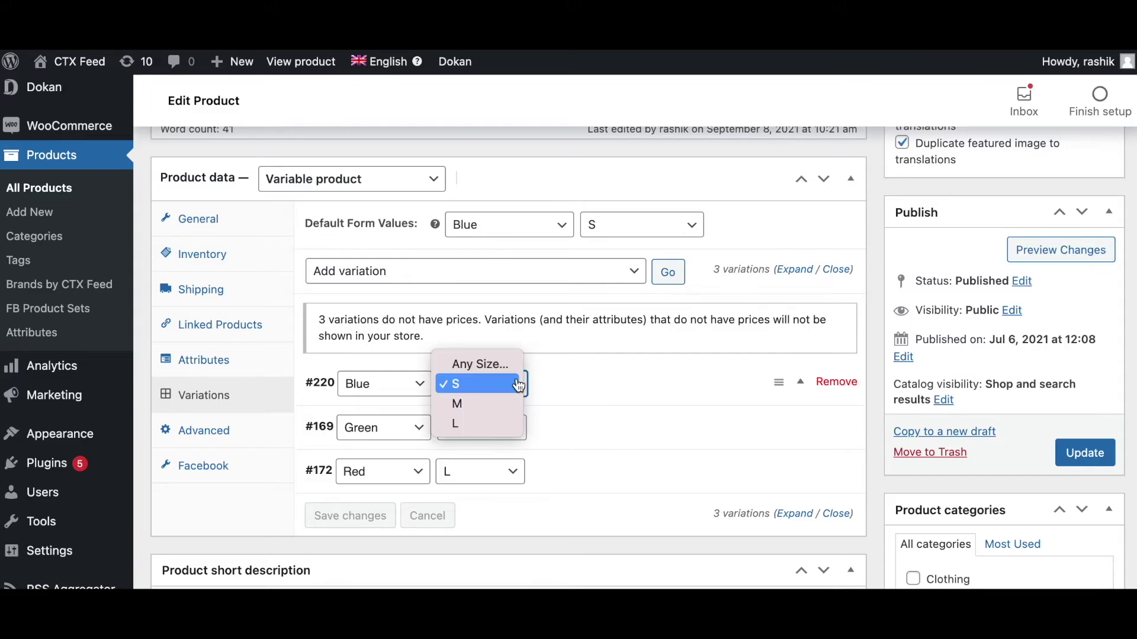
left_click(480, 364)
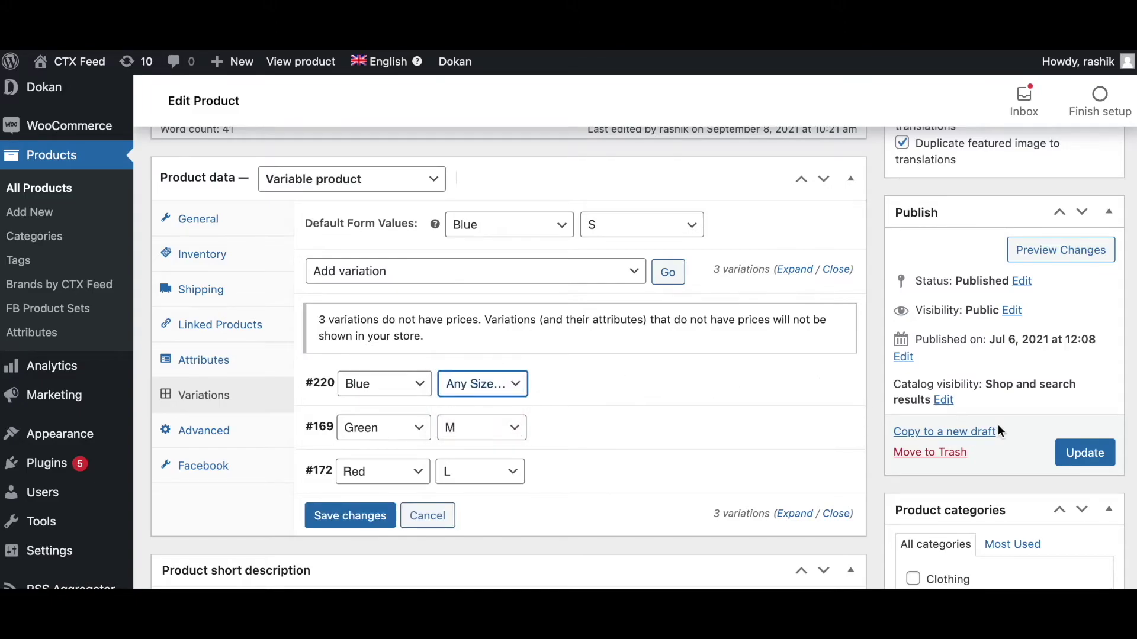
left_click(1084, 452)
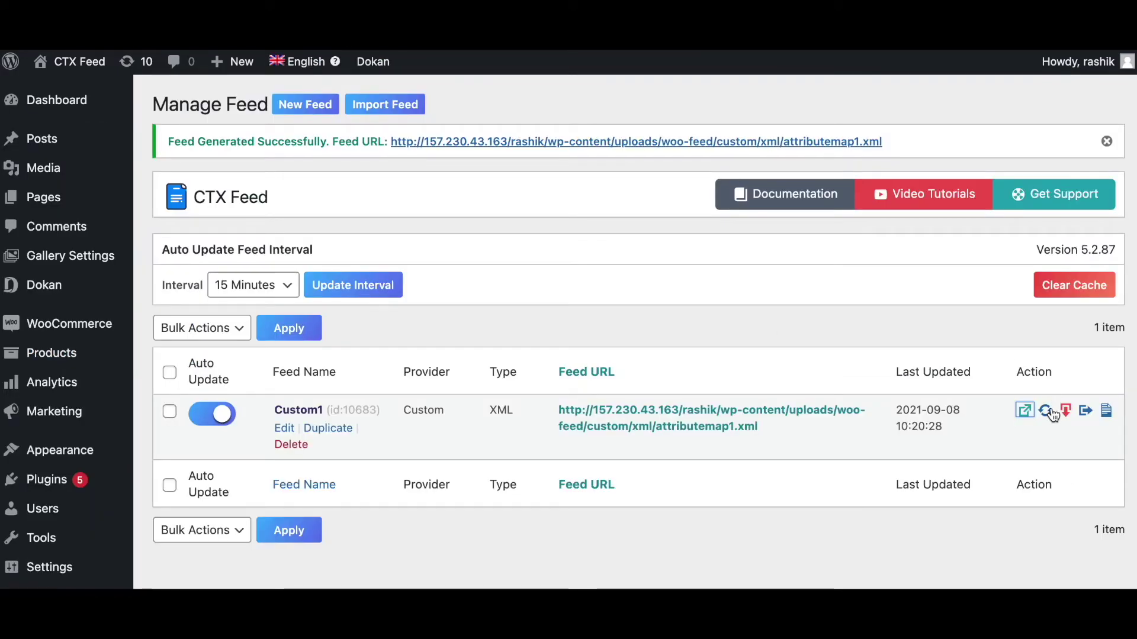
left_click(1046, 408)
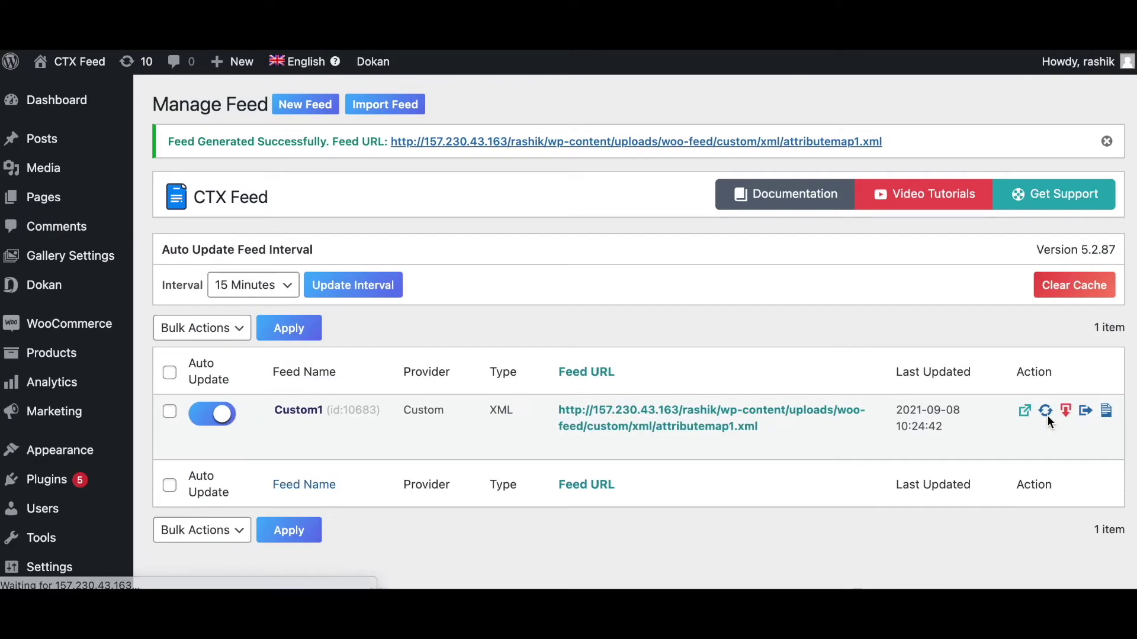
- View the regenerated Custom1 XML and highlight Blue in variation 220's title
left_click(1024, 410)
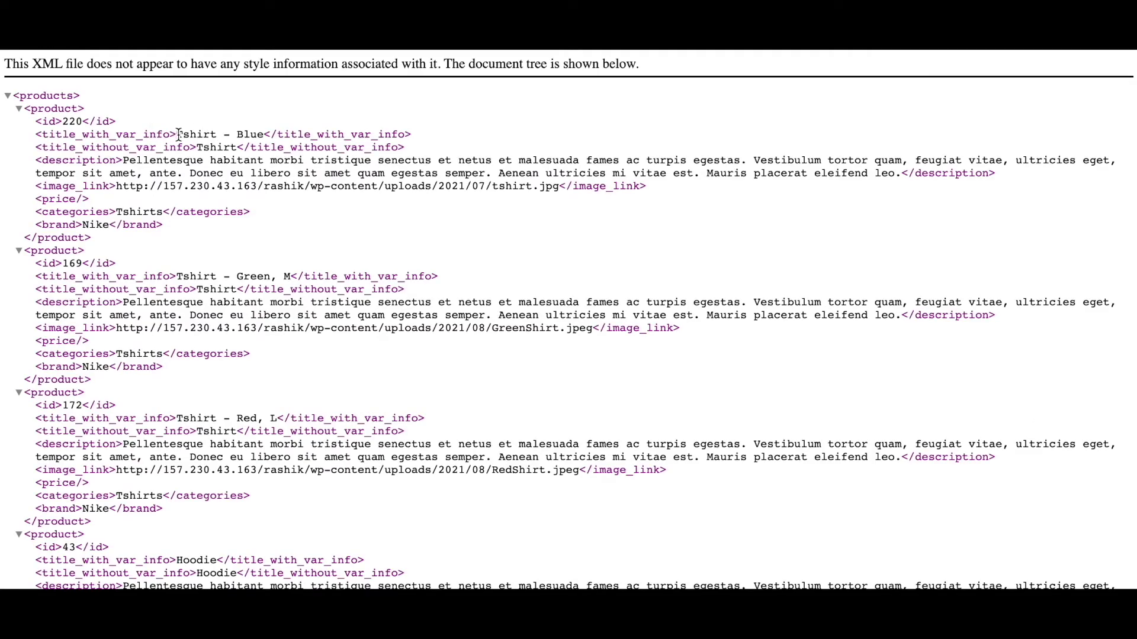
left_click_drag(236, 132, 264, 131)
- Highlight Red, L in the third product's title_with_var_info in the XML feed
left_click_drag(239, 419, 281, 419)
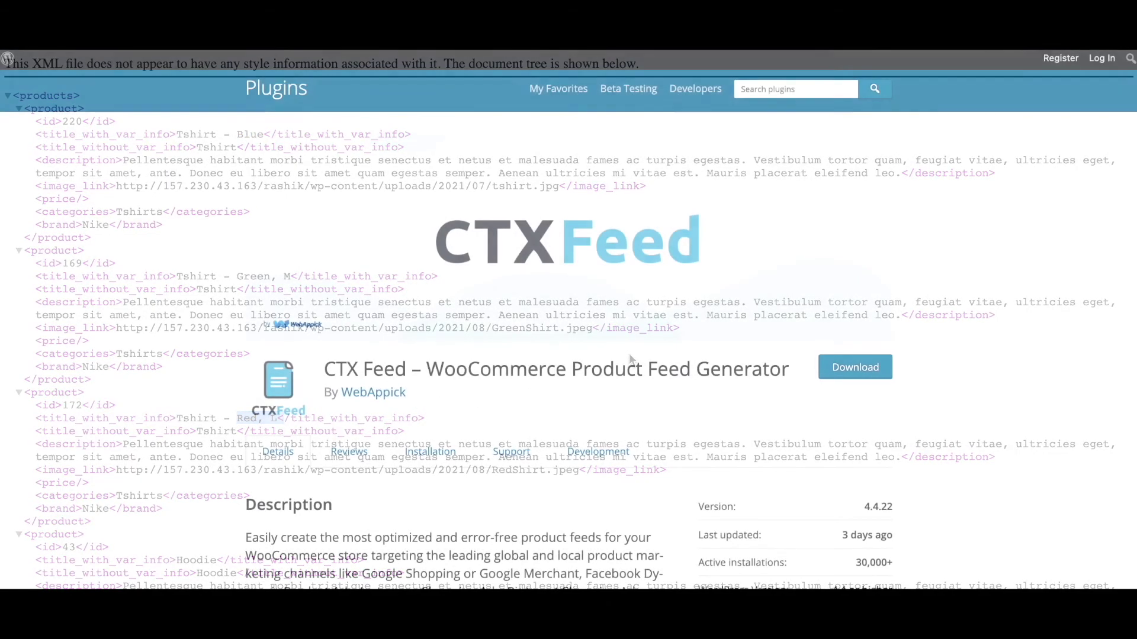